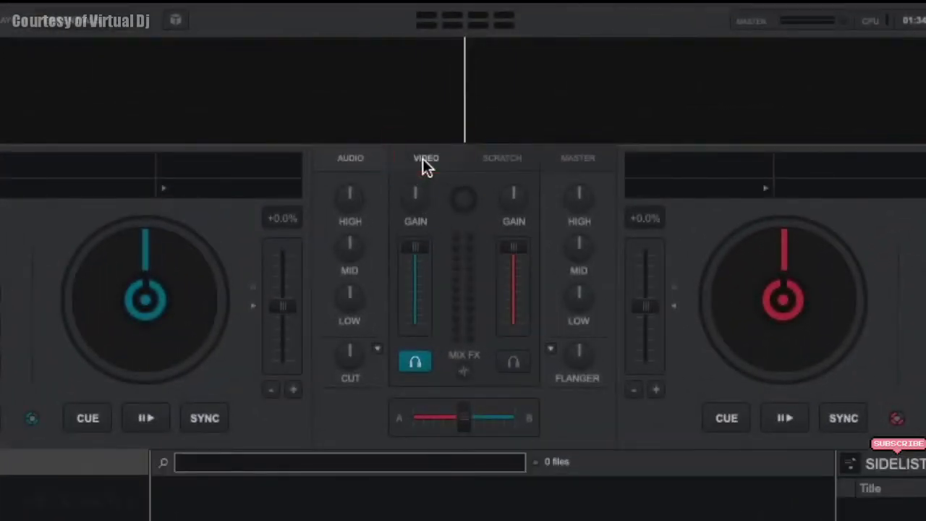
Switch the mixer to its VIDEO tab so the Master Video preview appears between the decks.
{"action": "left_click", "coordinate": [424, 159]}
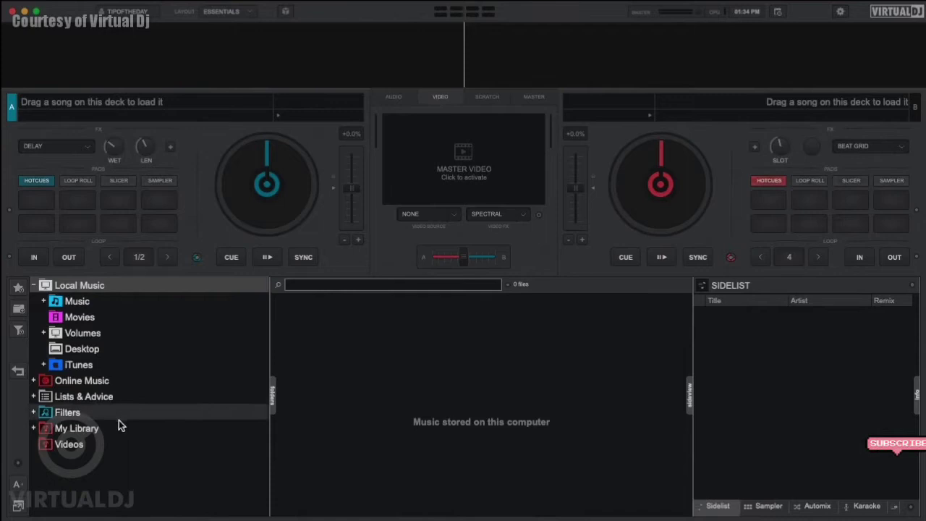
From the Videos folder, load Blinding Lights on deck A and Good Thing on deck B, with video mix set to deck A.
{"action": "left_click", "coordinate": [86, 449]}
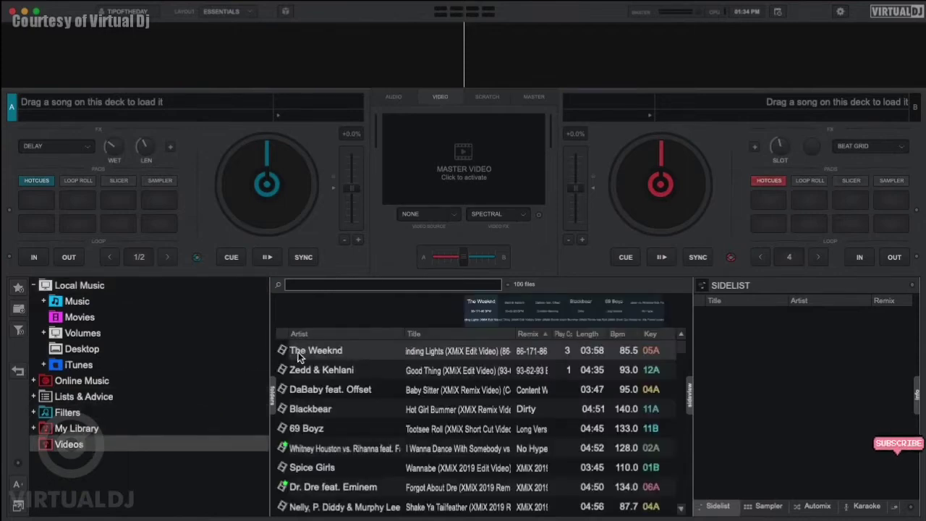
{"action": "left_click_drag", "start_coordinate": [308, 353], "coordinate": [184, 110]}
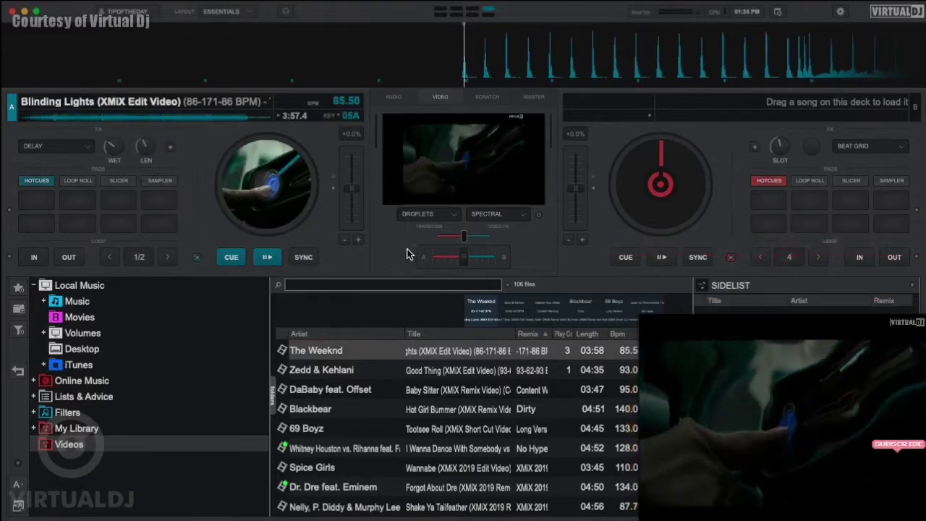
{"action": "left_click", "coordinate": [453, 242]}
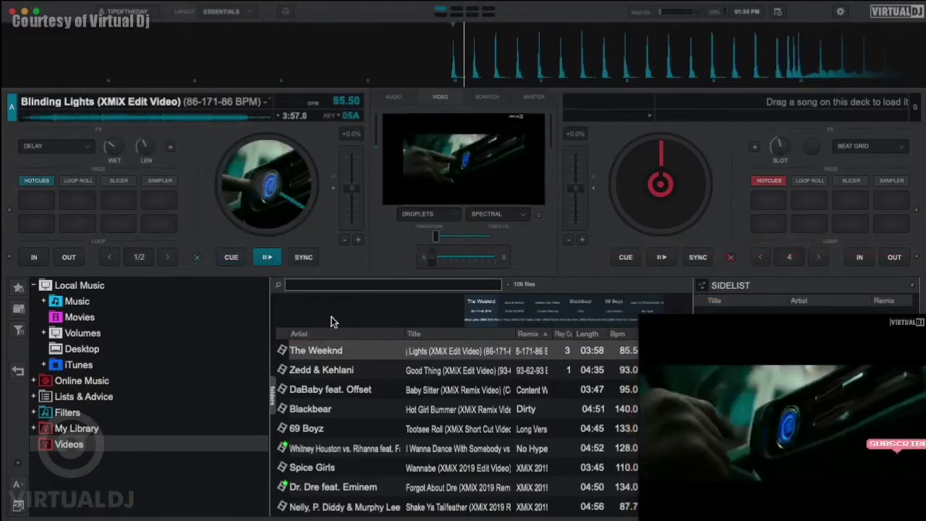
{"action": "left_click_drag", "start_coordinate": [332, 370], "coordinate": [806, 108]}
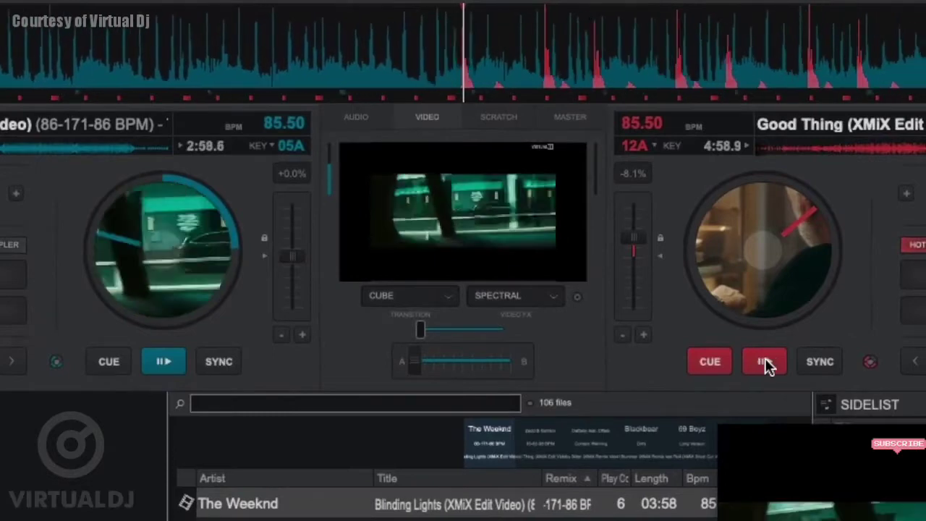
Play Good Thing on deck B and slide the video mix toward it with the Cube transition.
{"action": "left_click", "coordinate": [765, 360]}
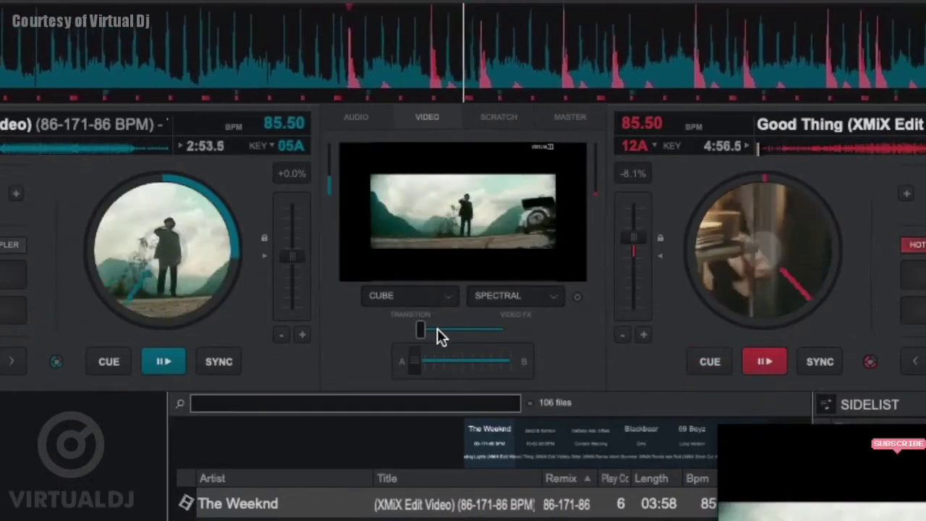
{"action": "left_click", "coordinate": [422, 331]}
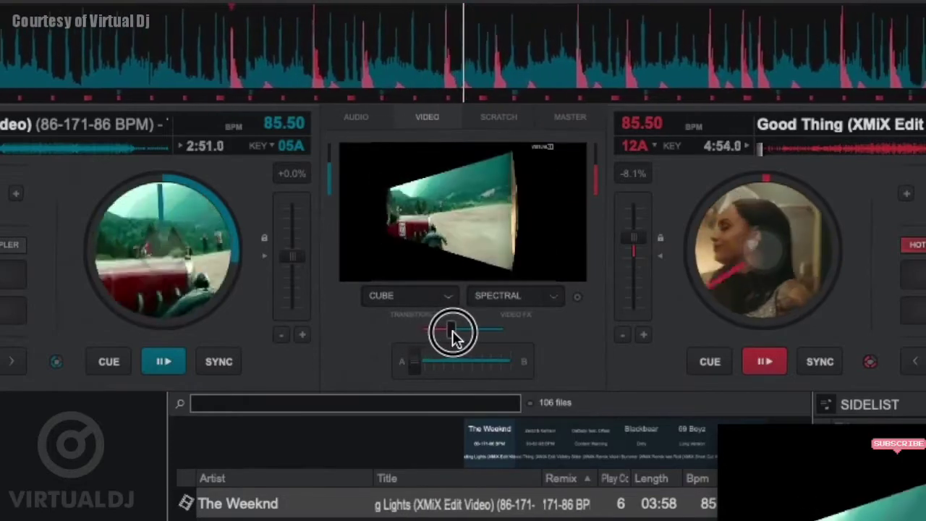
{"action": "mouse_move", "coordinate": [421, 331]}
{"action": "left_mouse_down"}
{"action": "mouse_move", "coordinate": [501, 337]}
{"action": "mouse_move", "coordinate": [432, 333]}
{"action": "left_mouse_up"}
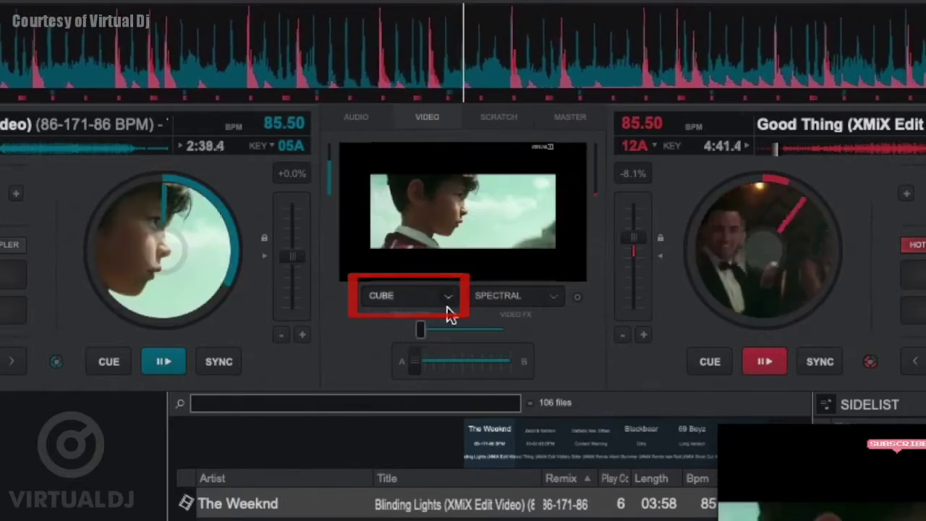
Change the video transition to Doors and blend partway into deck B's video.
{"action": "left_click", "coordinate": [450, 297]}
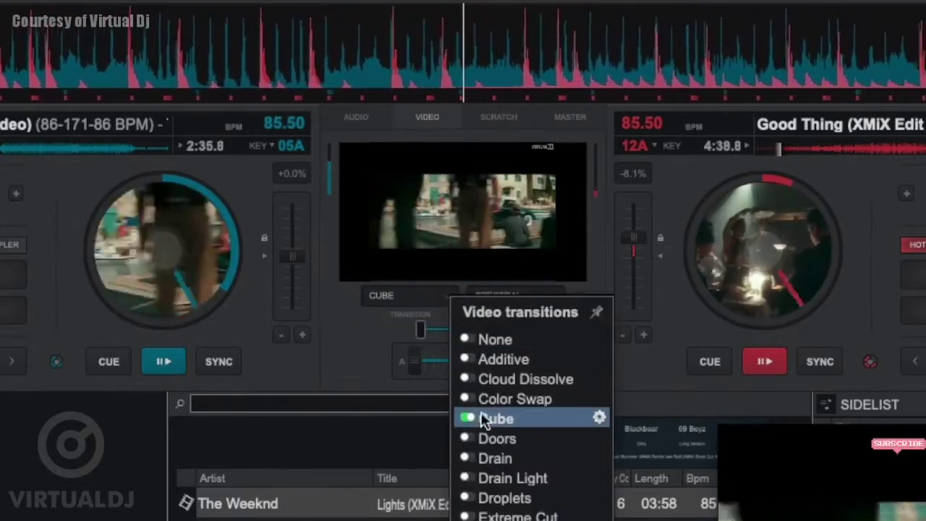
{"action": "left_click", "coordinate": [469, 439]}
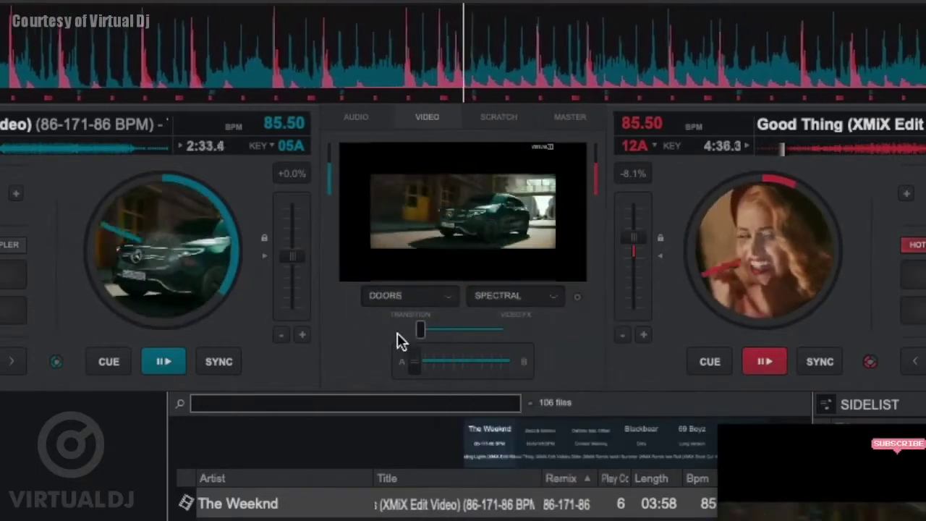
{"action": "left_click_drag", "start_coordinate": [422, 335], "coordinate": [509, 340]}
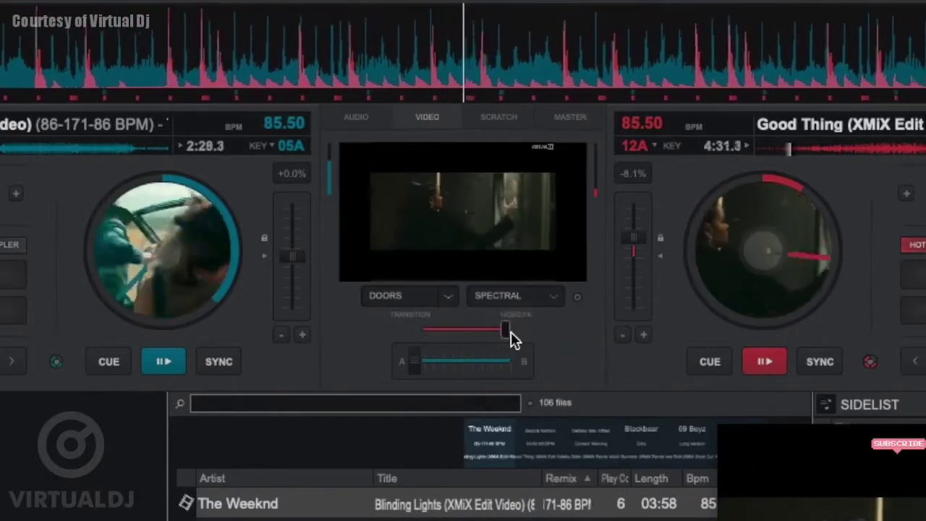
Run the automatic Doors transition, restart it, then stop it.
{"action": "left_click", "coordinate": [392, 296]}
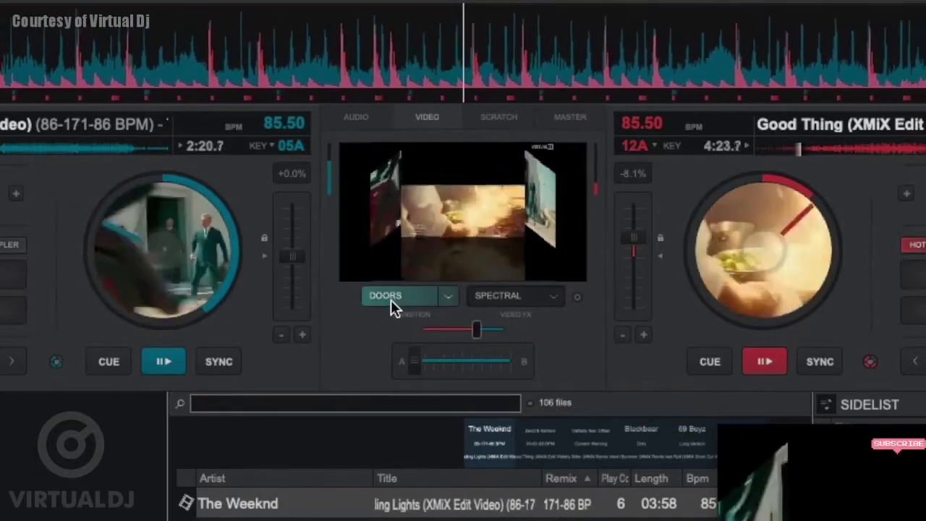
{"action": "left_click", "coordinate": [389, 296]}
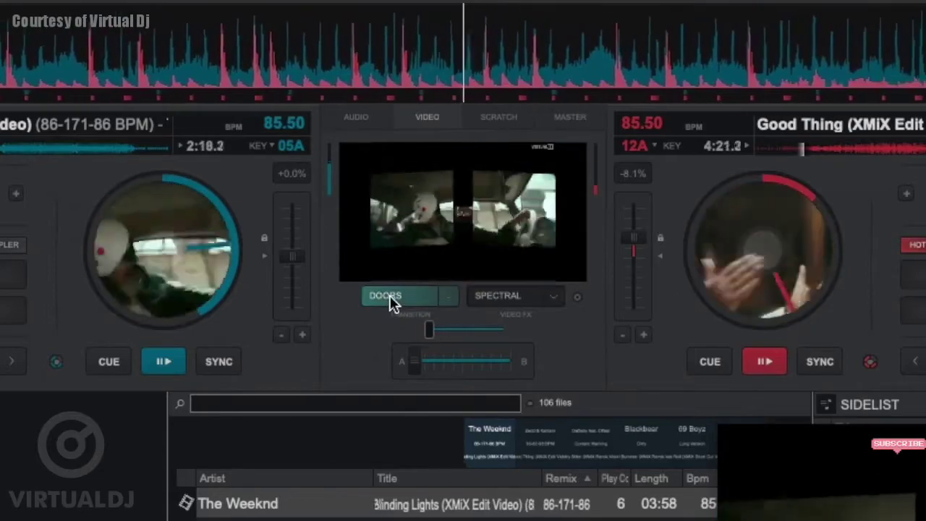
{"action": "left_click", "coordinate": [391, 295]}
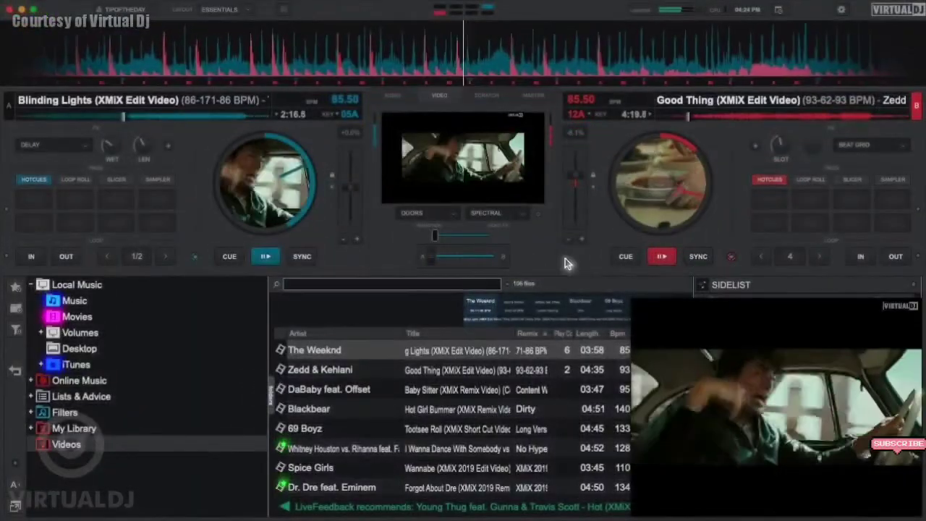
Return deck B to its cue point and set the video crossfader to Smart mode.
{"action": "left_click", "coordinate": [623, 257]}
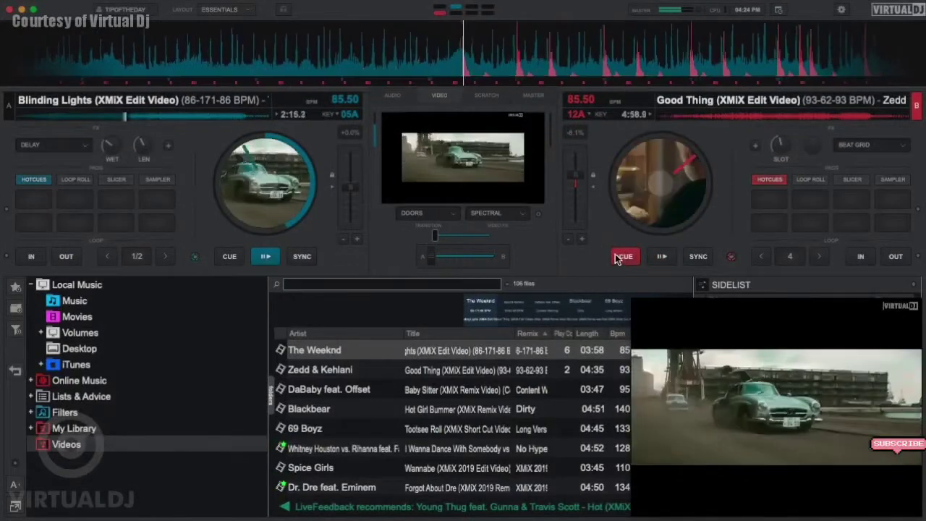
{"action": "left_click", "coordinate": [538, 217]}
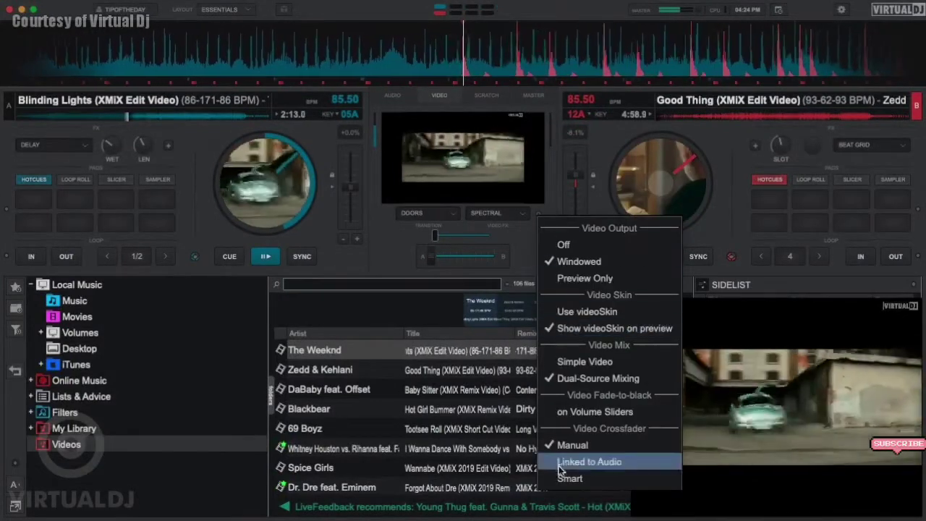
{"action": "left_click", "coordinate": [563, 480]}
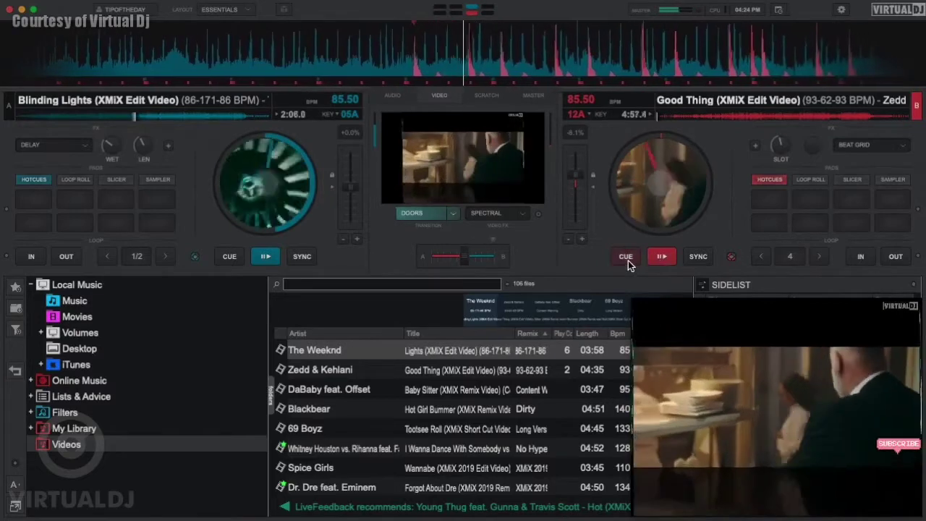
Crossfade the video toward Blinding Lights and link the video crossfader to the audio.
{"action": "left_click_drag", "start_coordinate": [456, 261], "coordinate": [421, 260]}
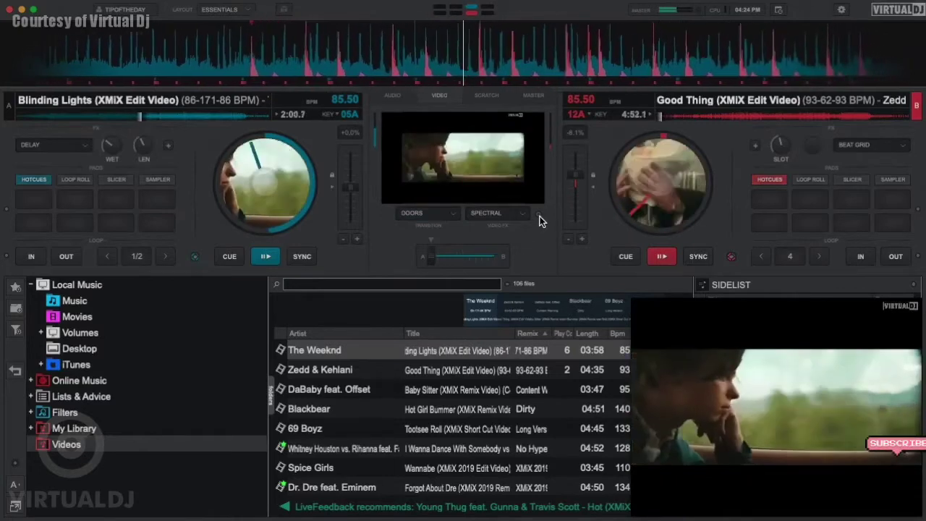
{"action": "left_click", "coordinate": [539, 215]}
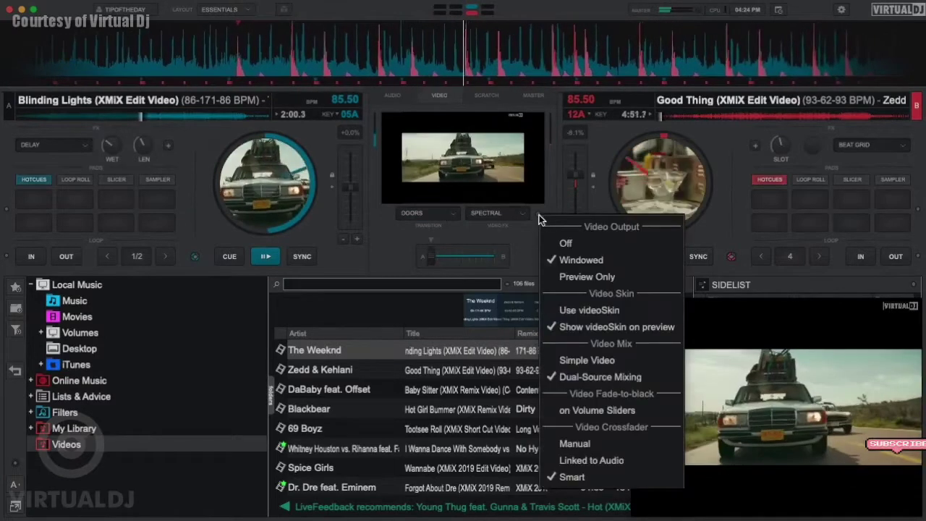
{"action": "left_click", "coordinate": [578, 462]}
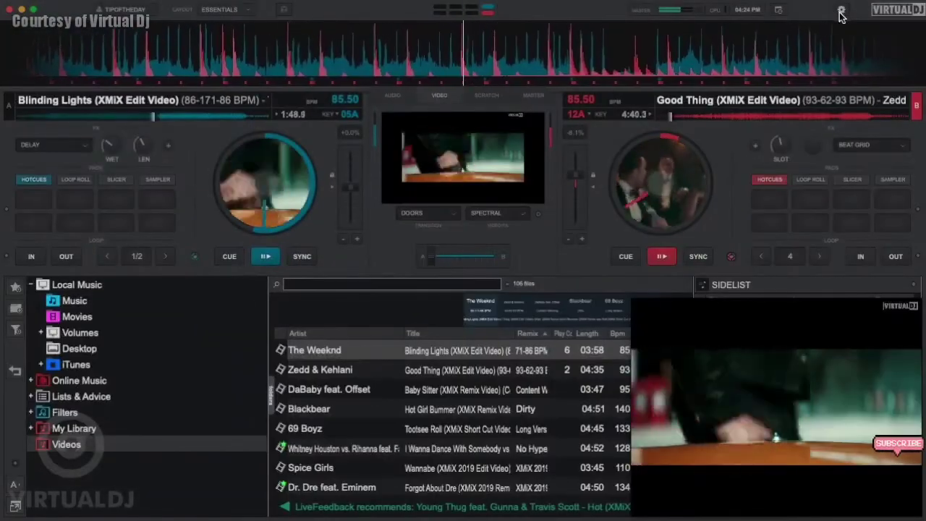
Enable videoRandomTransition in the settings, found by searching 'rando'.
{"action": "left_click", "coordinate": [841, 12]}
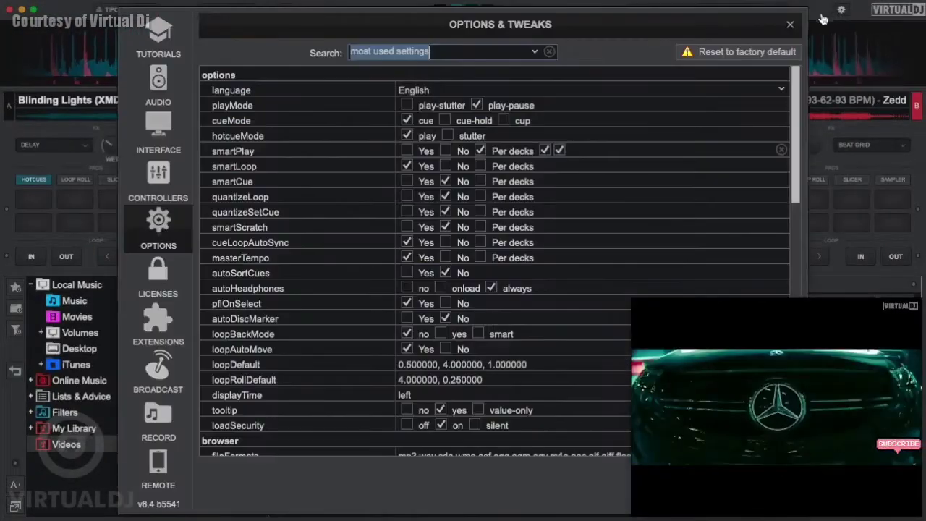
{"action": "left_click", "coordinate": [550, 53]}
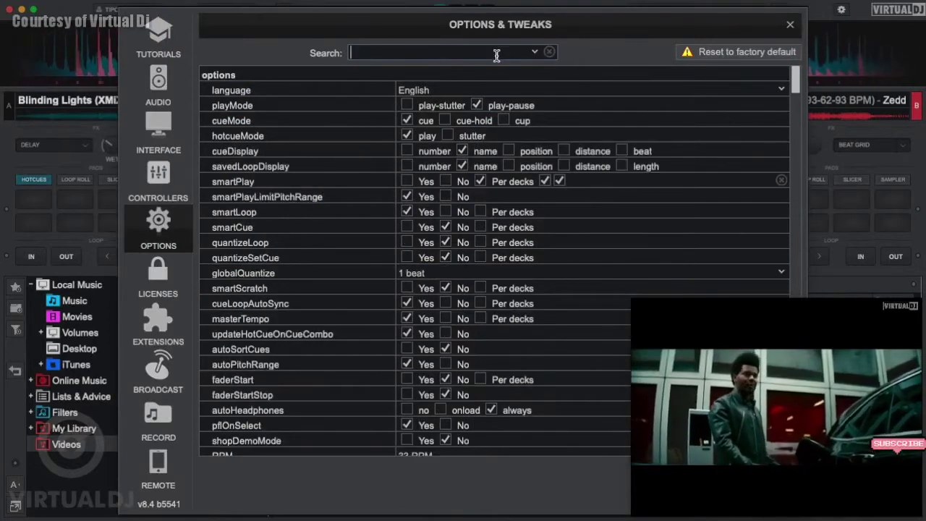
{"action": "type", "text": "ran"}
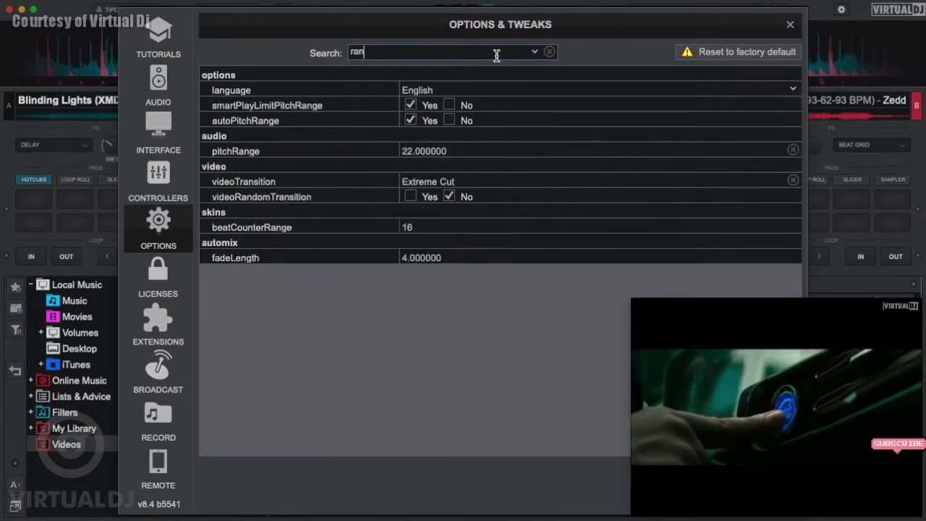
{"action": "type", "text": "do"}
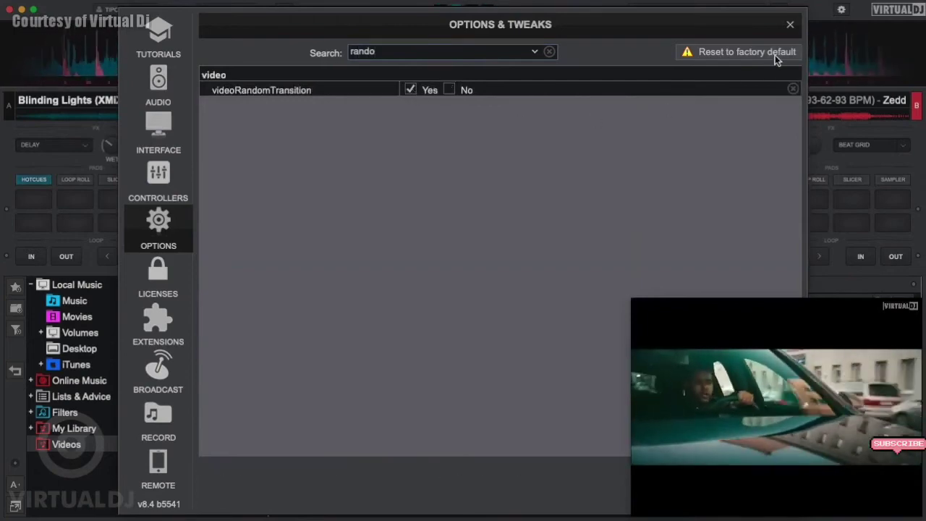
{"action": "left_click", "coordinate": [792, 26]}
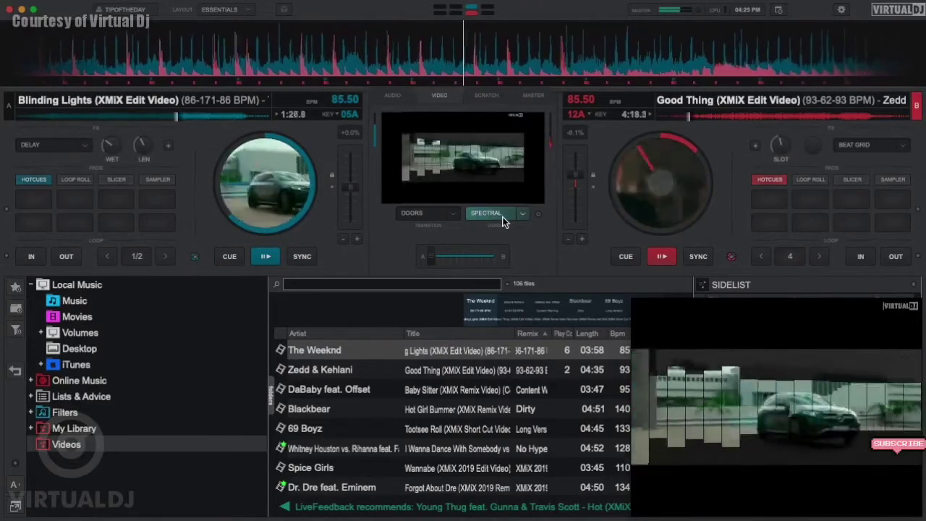
Try the Negative master video effect, turn it off, then select Strobe instead.
{"action": "left_click", "coordinate": [521, 213]}
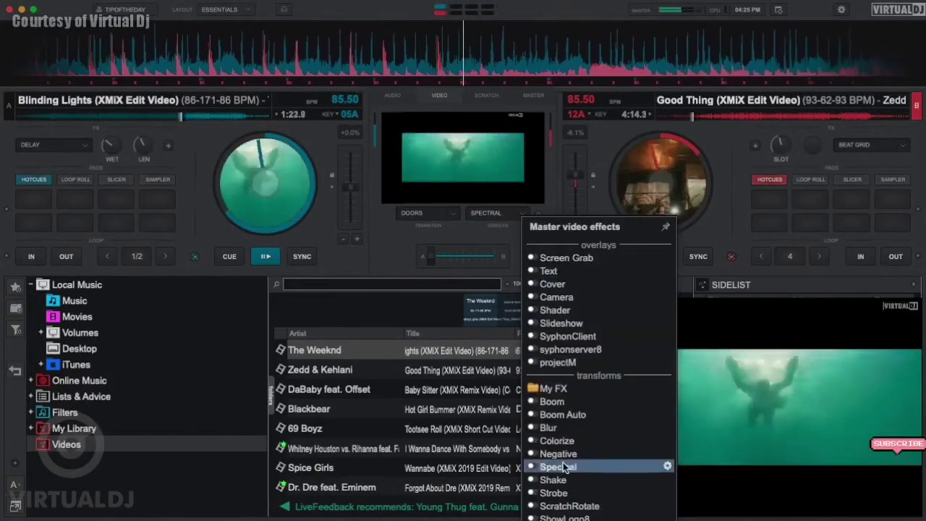
{"action": "left_click", "coordinate": [559, 454]}
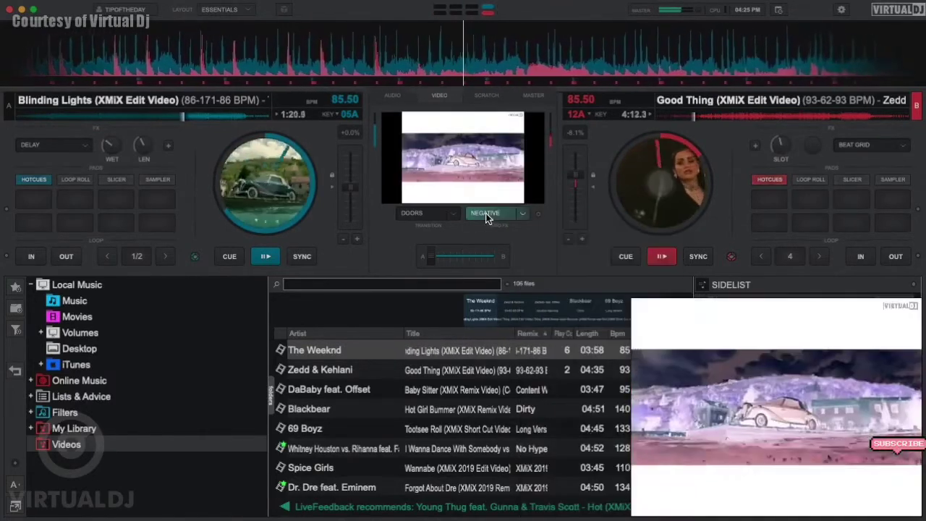
{"action": "left_click", "coordinate": [496, 213]}
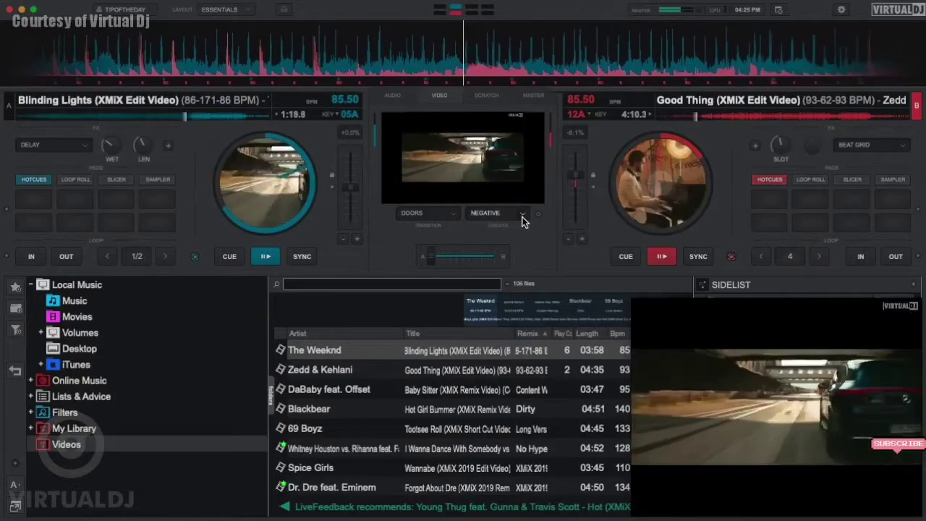
{"action": "left_click", "coordinate": [522, 214]}
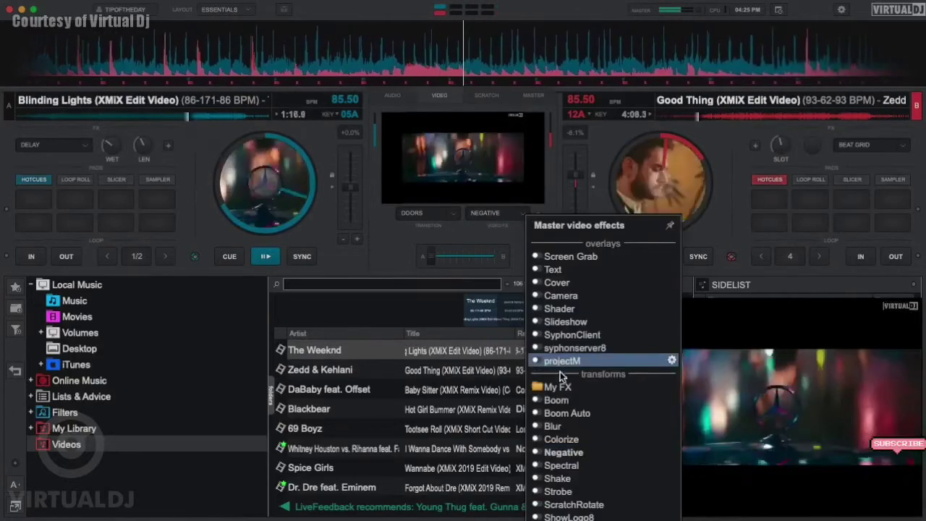
{"action": "left_click", "coordinate": [571, 500]}
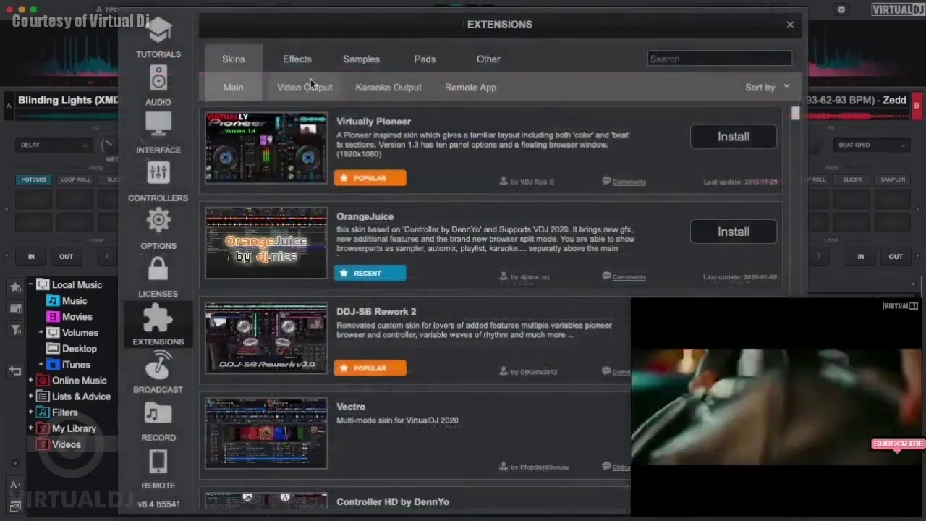
Filter the Extensions catalogue to Effects > Video Fx and scroll through the listed video effects.
{"action": "left_click", "coordinate": [297, 60]}
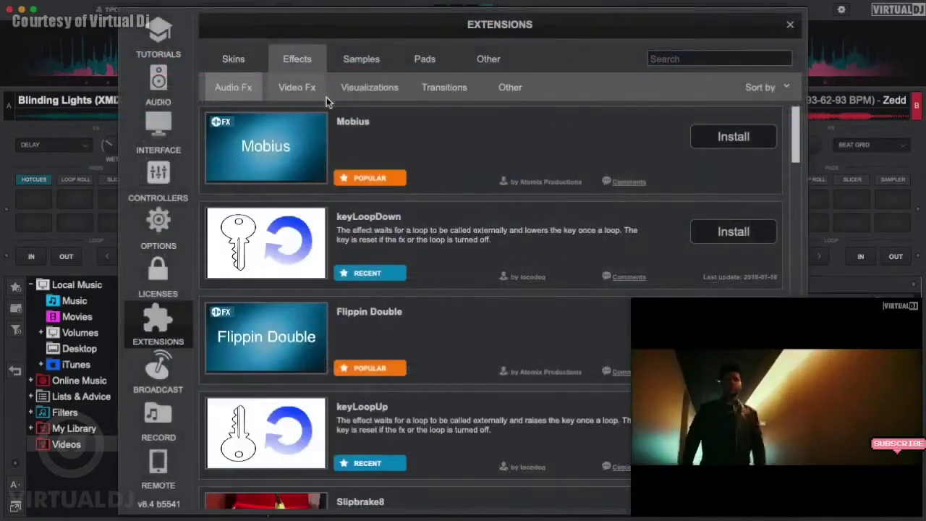
{"action": "left_click", "coordinate": [308, 87]}
{"action": "scroll", "coordinate": [422, 183], "scroll_direction": "down", "scroll_amount": 3}
{"action": "scroll", "coordinate": [423, 184], "scroll_direction": "down", "scroll_amount": 3}
{"action": "scroll", "coordinate": [423, 184], "scroll_direction": "down", "scroll_amount": 3}
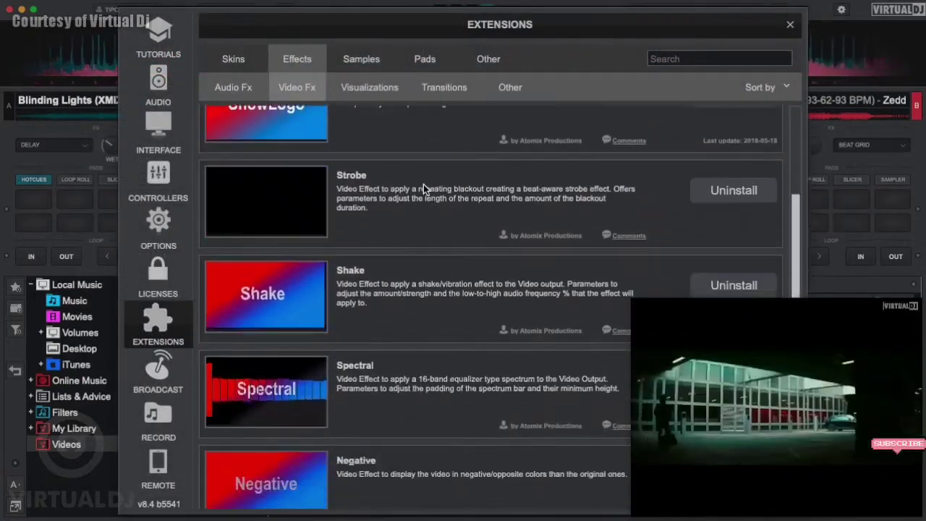
{"action": "scroll", "coordinate": [423, 184], "scroll_direction": "down", "scroll_amount": 1}
{"action": "scroll", "coordinate": [424, 184], "scroll_direction": "down", "scroll_amount": 1}
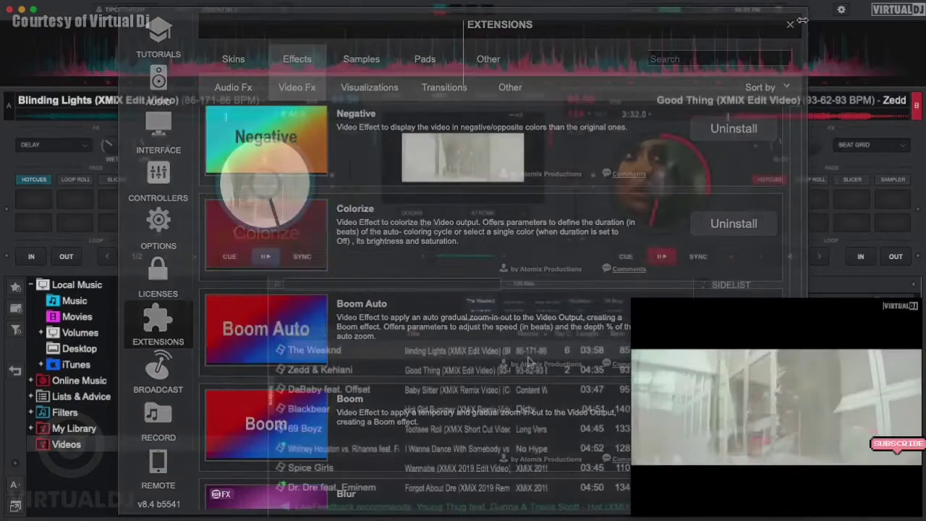